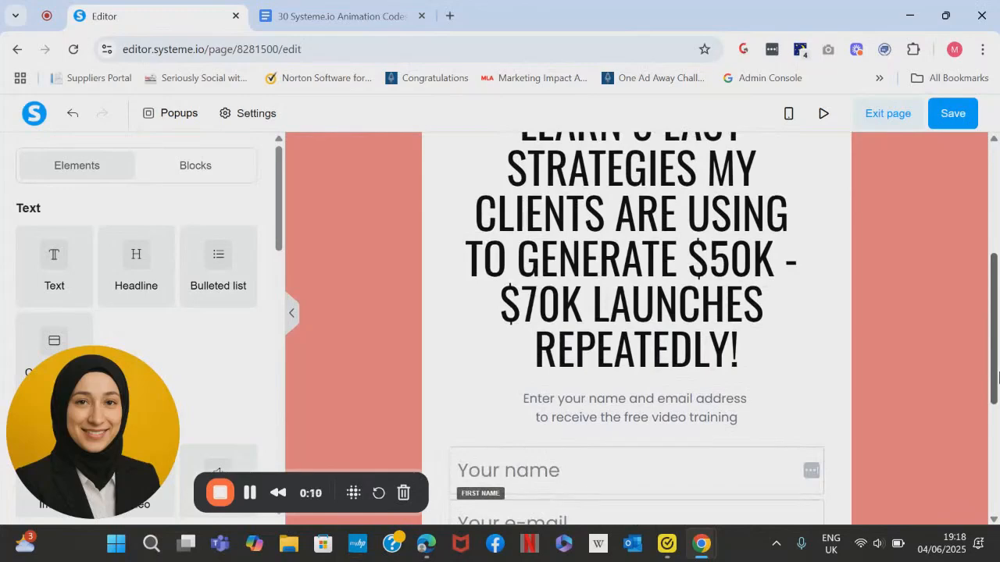
Place a Raw HTML element directly below the SEND ME THE VIDEO TRAINING button
{"action": "left_click_drag", "start_coordinate": [999, 377], "coordinate": [998, 449]}
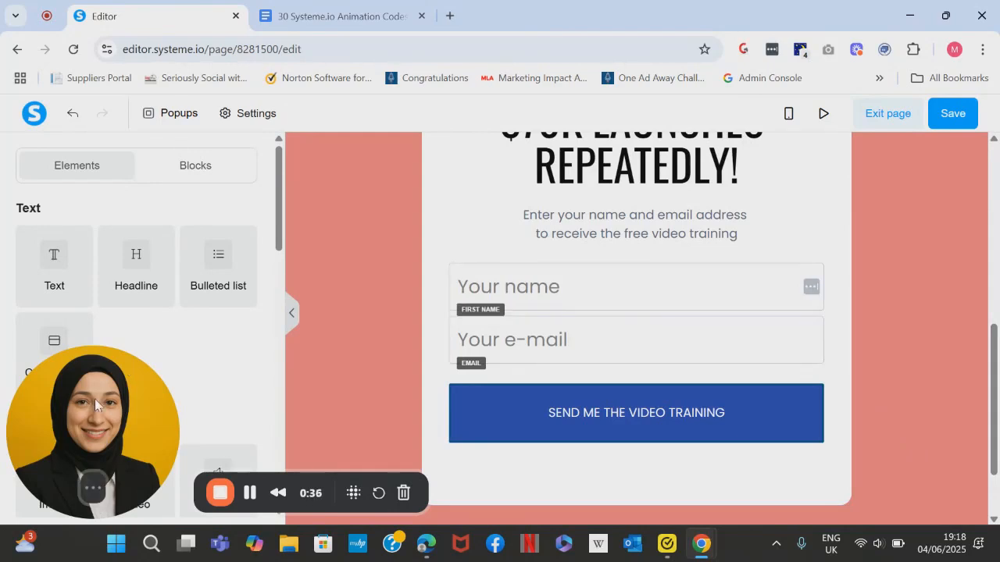
{"action": "left_click_drag", "start_coordinate": [95, 405], "coordinate": [95, 161]}
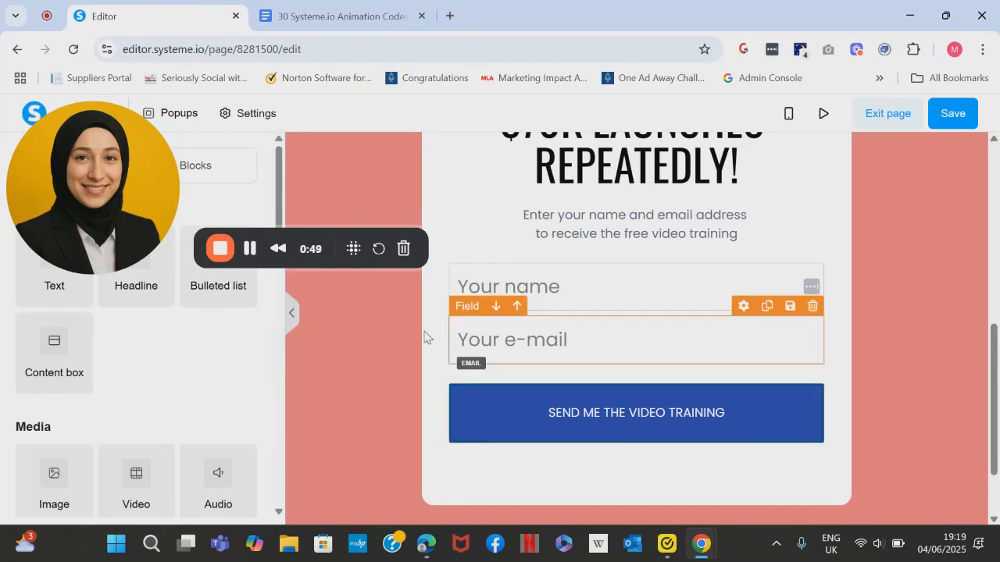
{"action": "scroll", "coordinate": [282, 235], "scroll_direction": "down", "scroll_amount": 1}
{"action": "left_click_drag", "start_coordinate": [282, 235], "coordinate": [299, 472]}
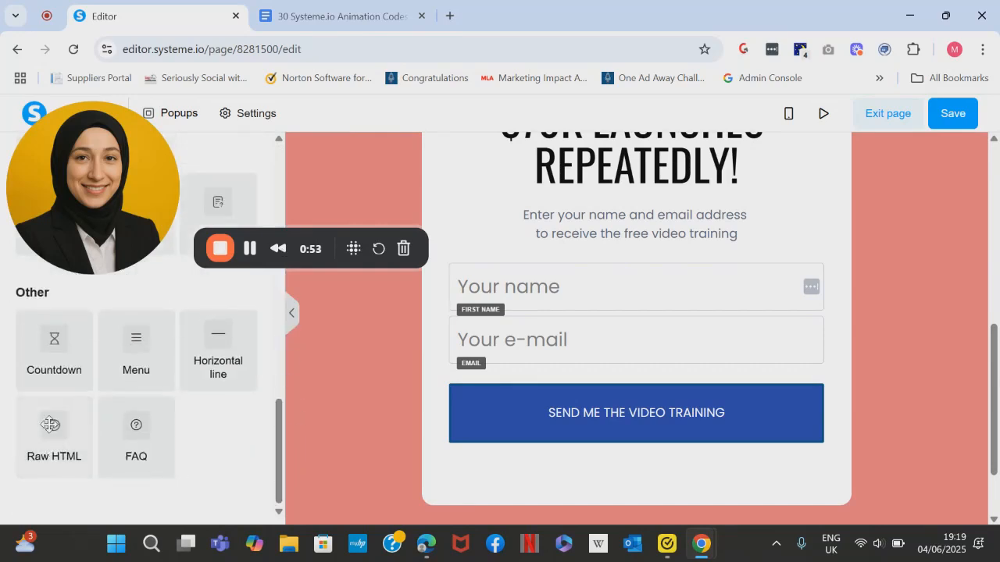
{"action": "left_click_drag", "start_coordinate": [49, 424], "coordinate": [608, 430]}
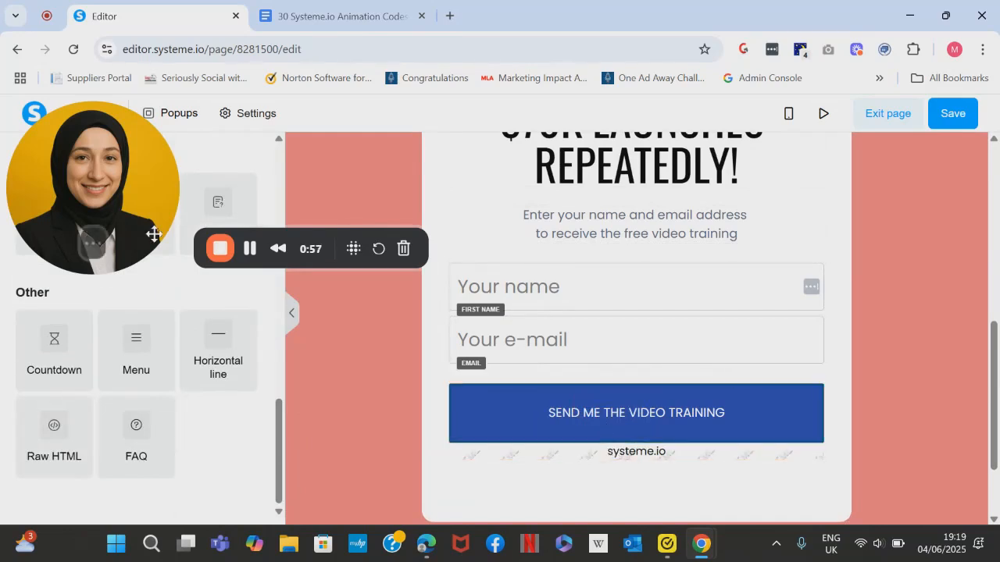
Open the code of the Raw HTML element under the button and delete its placeholder content
{"action": "left_click", "coordinate": [660, 453]}
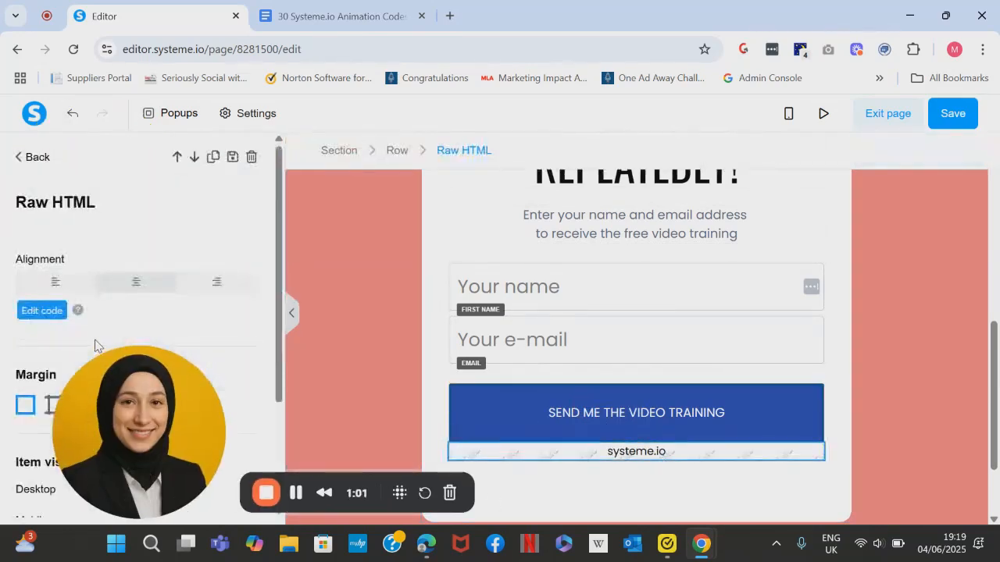
{"action": "left_click", "coordinate": [30, 310]}
{"action": "left_click_drag", "start_coordinate": [391, 204], "coordinate": [211, 205]}
{"action": "key", "text": "BackSpace"}
Switch to the 30 Systeme.io Animation Codes document and copy the full style code of Animation #2: Pulse Effect
{"action": "left_click", "coordinate": [324, 9]}
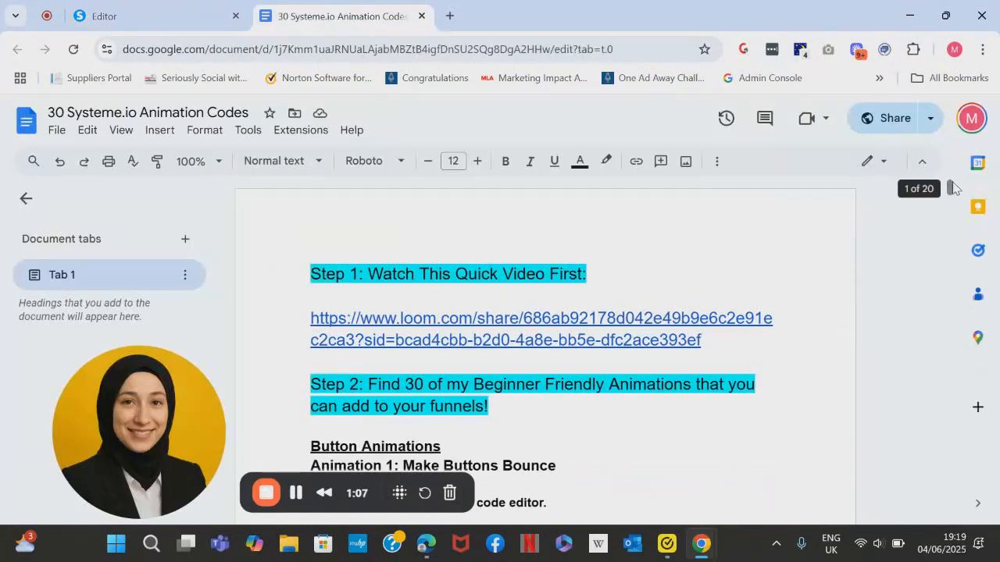
{"action": "left_click_drag", "start_coordinate": [951, 187], "coordinate": [951, 210]}
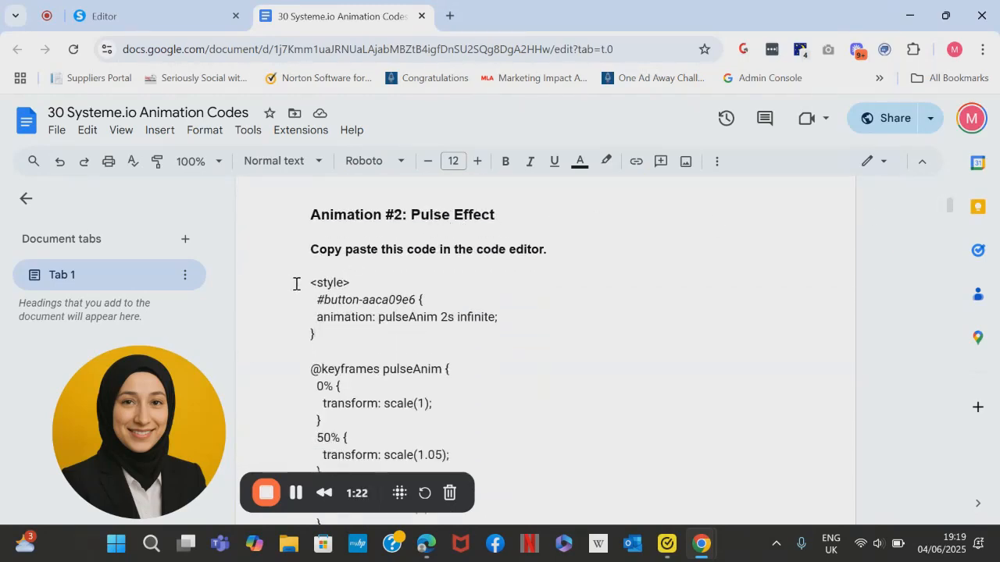
{"action": "left_click_drag", "start_coordinate": [310, 282], "coordinate": [445, 443]}
{"action": "key", "text": "ctrl+c"}
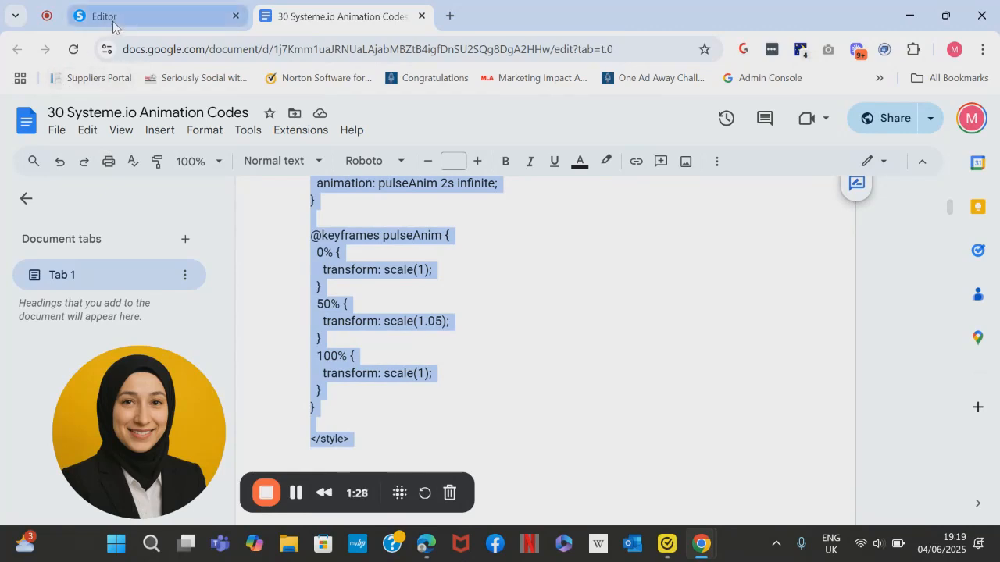
Return to the systeme.io editor, paste the pulse animation code into the Raw HTML element and save it
{"action": "left_click", "coordinate": [85, 19]}
{"action": "key", "text": "ctrl+v"}
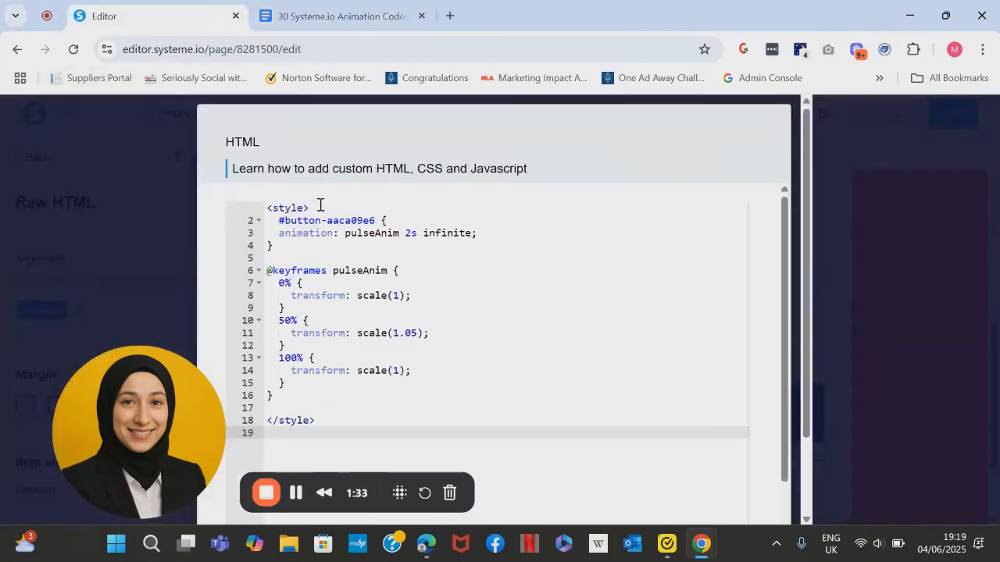
{"action": "left_click_drag", "start_coordinate": [376, 221], "coordinate": [285, 222]}
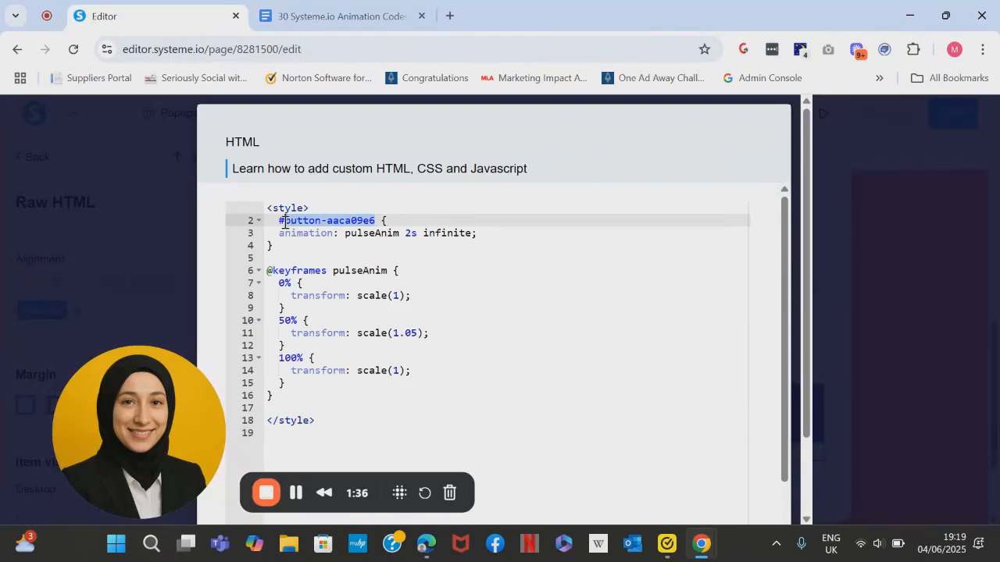
{"action": "left_click", "coordinate": [788, 502]}
{"action": "scroll", "coordinate": [801, 502], "scroll_direction": "down", "scroll_amount": 2}
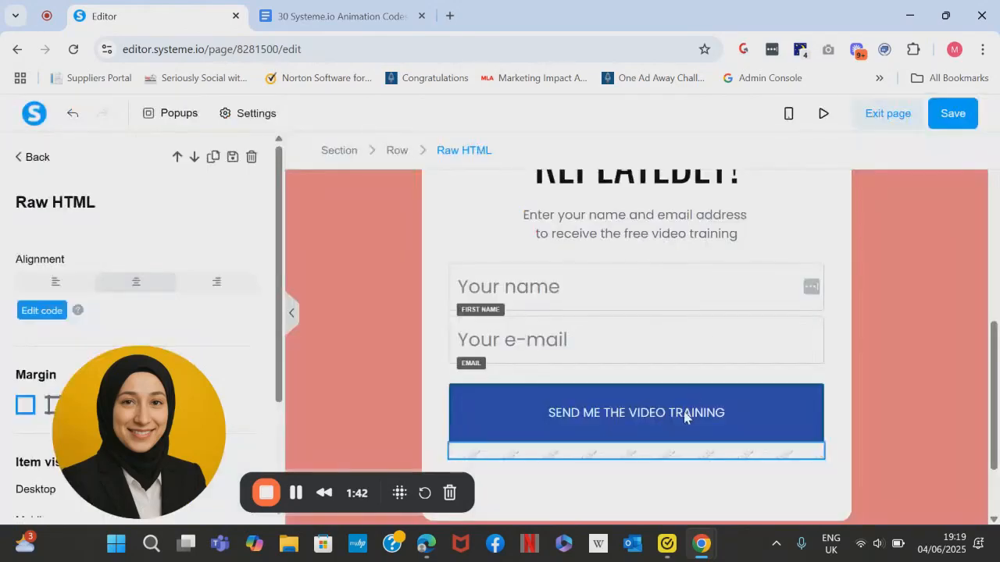
Copy the ID attribute of the SEND ME THE VIDEO TRAINING button from its advanced HTML attributes
{"action": "left_click", "coordinate": [685, 418]}
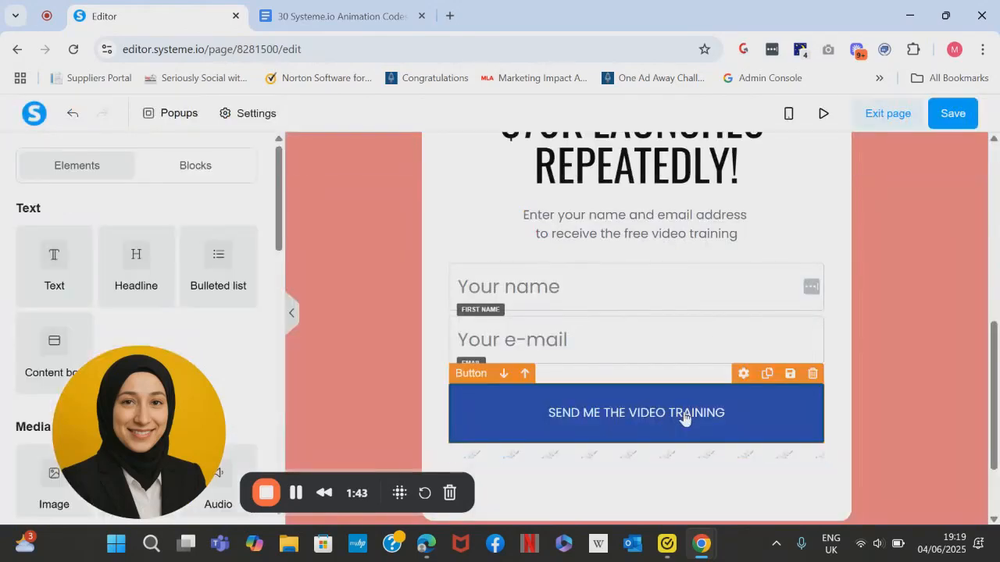
{"action": "left_click", "coordinate": [685, 417]}
{"action": "left_click_drag", "start_coordinate": [119, 367], "coordinate": [72, 122]}
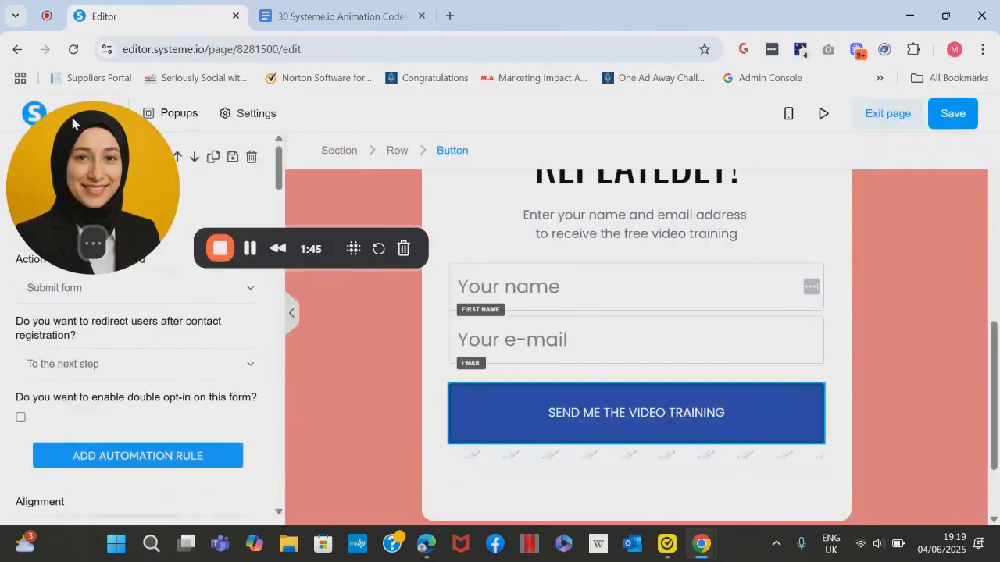
{"action": "left_click_drag", "start_coordinate": [280, 166], "coordinate": [283, 486]}
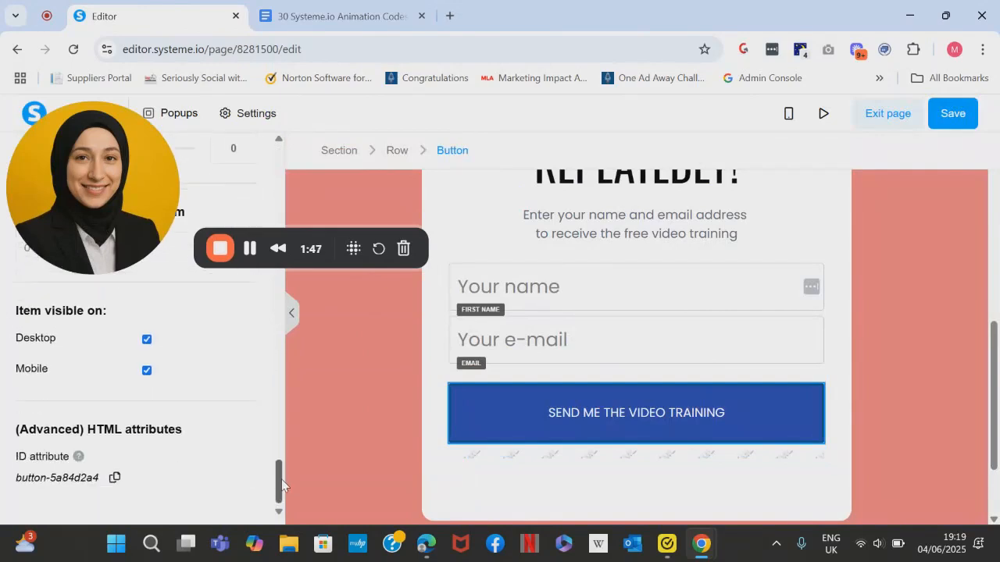
{"action": "mouse_move", "coordinate": [72, 254]}
{"action": "left_click_drag", "start_coordinate": [72, 255], "coordinate": [82, 468]}
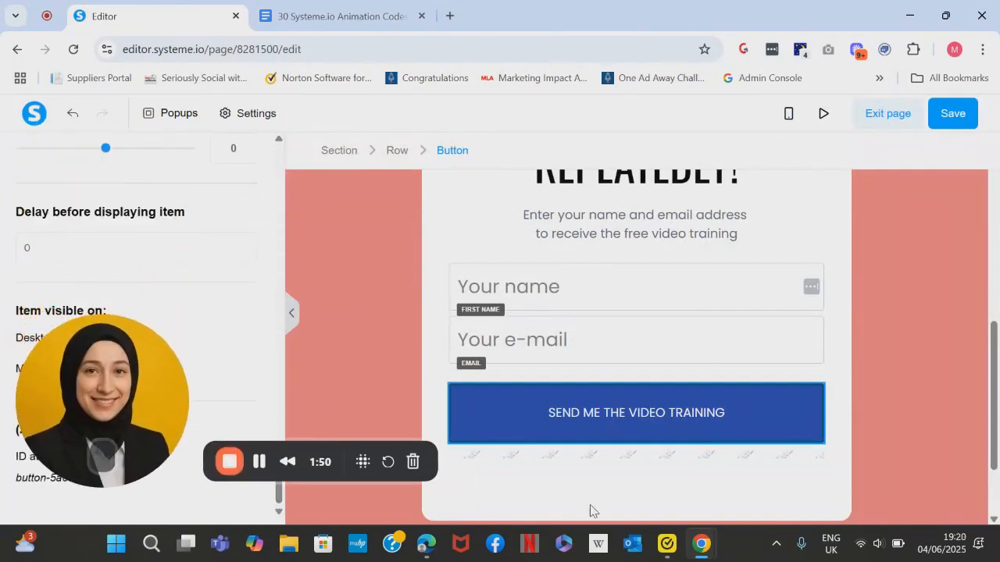
Replace the button ID in the Raw HTML pulse code's selector with button-5a84d2a4
{"action": "left_click", "coordinate": [617, 458]}
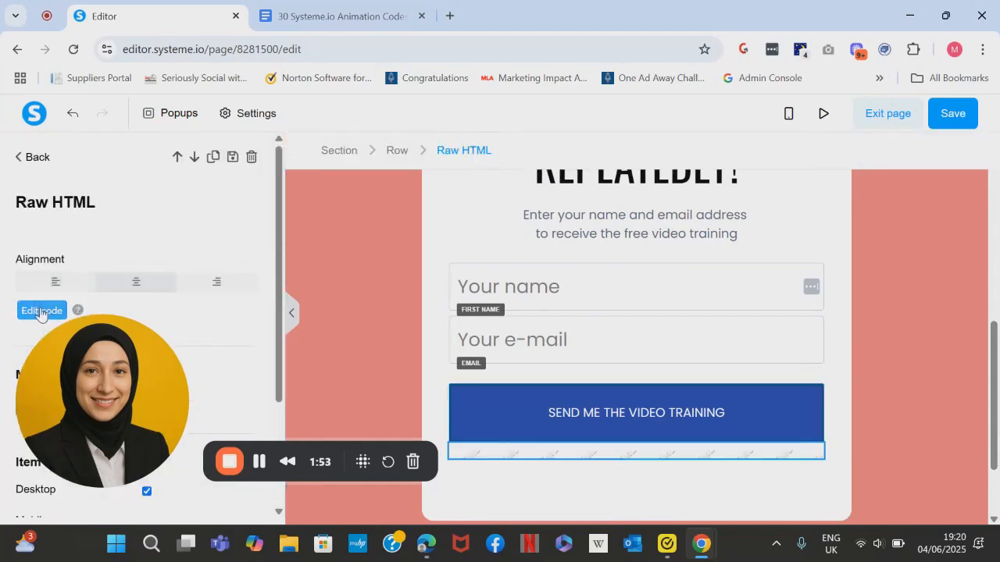
{"action": "left_click", "coordinate": [41, 311]}
{"action": "left_click_drag", "start_coordinate": [375, 222], "coordinate": [291, 221]}
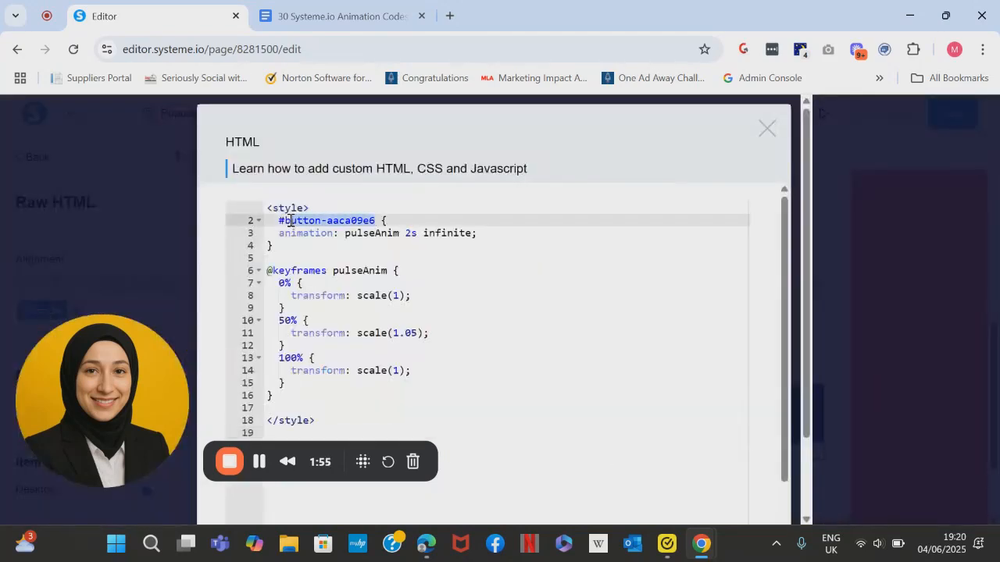
{"action": "key", "text": "BackSpace"}
{"action": "key", "text": "ctrl+v"}
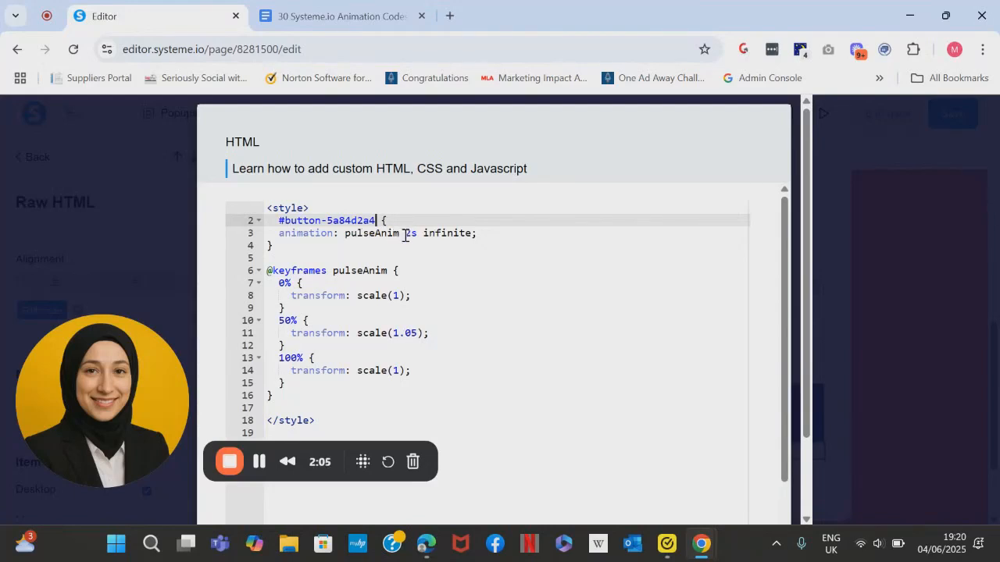
Set the pulseAnim duration to 5s in the code and save the Raw HTML changes
{"action": "left_click_drag", "start_coordinate": [406, 233], "coordinate": [412, 235]}
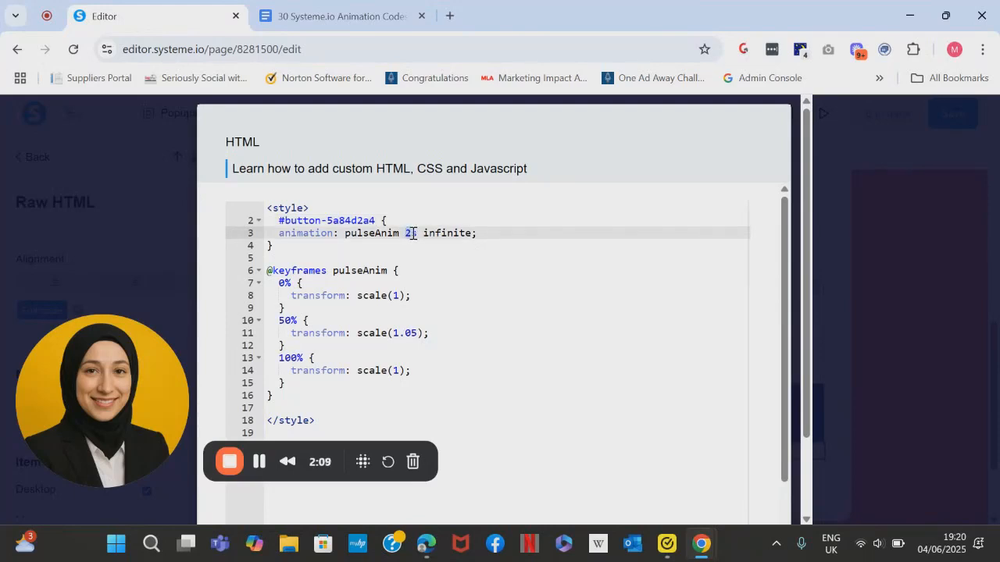
{"action": "type", "text": "5"}
{"action": "left_click", "coordinate": [442, 317]}
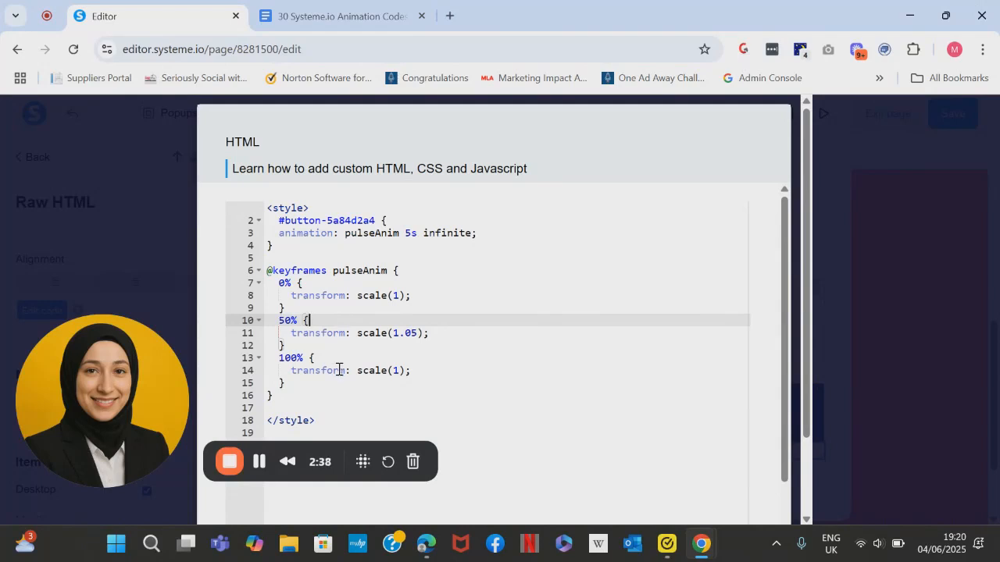
{"action": "left_click", "coordinate": [346, 395]}
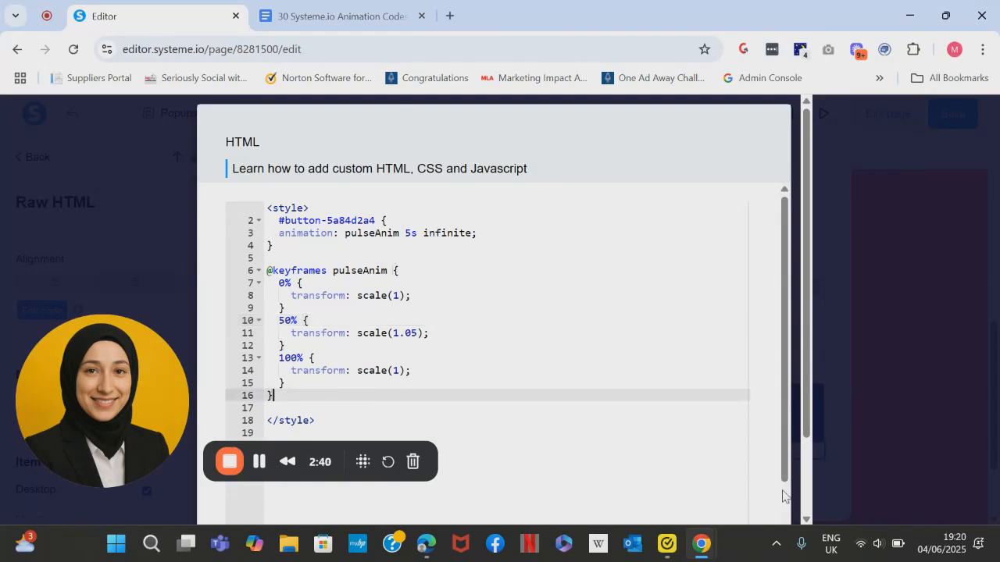
{"action": "scroll", "coordinate": [783, 496], "scroll_direction": "down", "scroll_amount": 3}
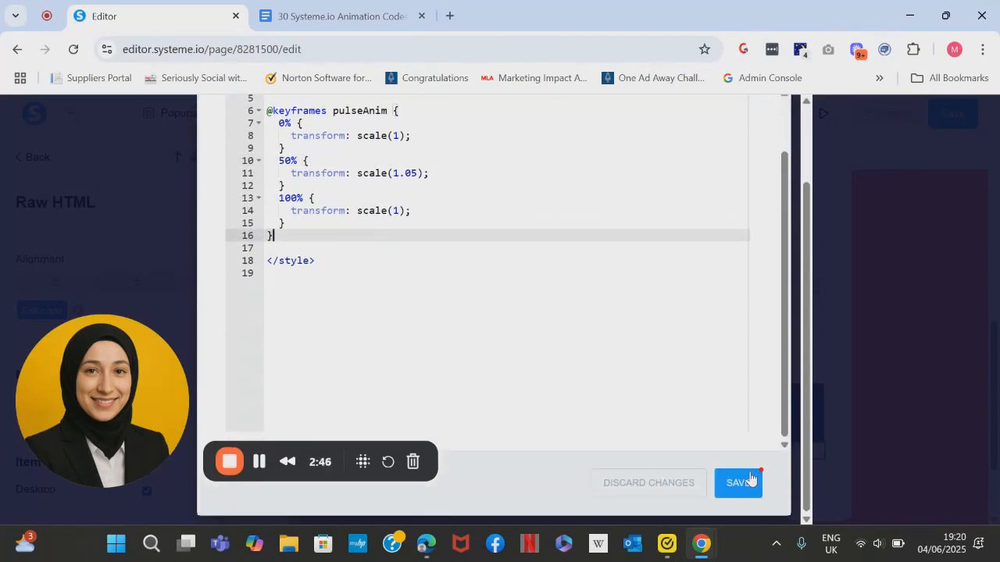
{"action": "left_click", "coordinate": [748, 483]}
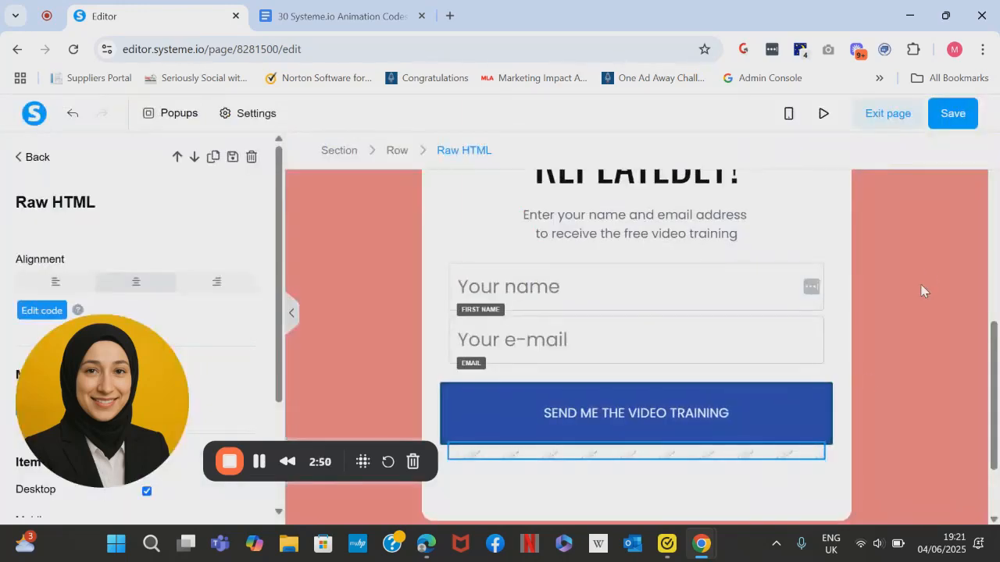
{"action": "left_click", "coordinate": [919, 263]}
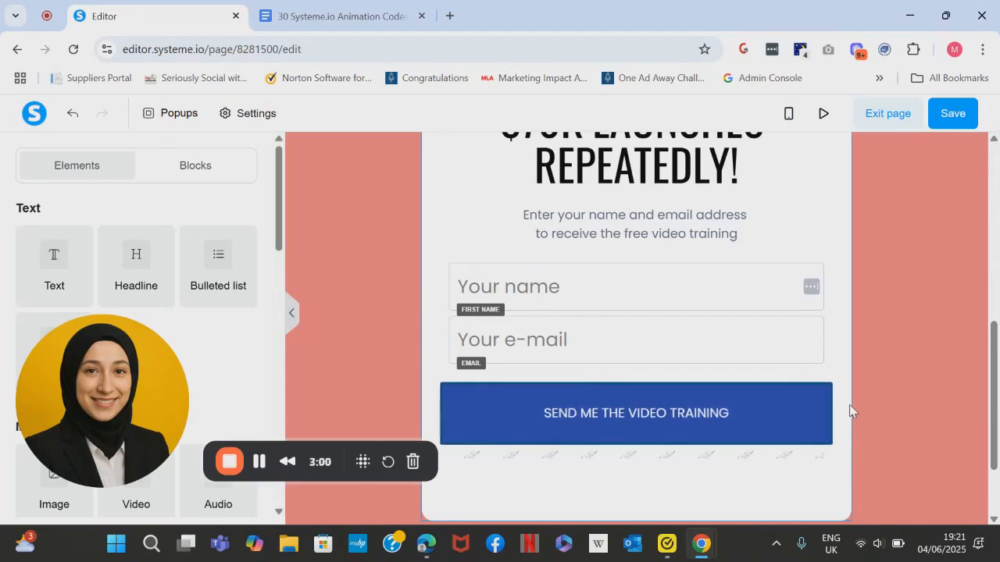
Change the background color of the SEND ME THE VIDEO TRAINING button to the default red
{"action": "left_click", "coordinate": [771, 422]}
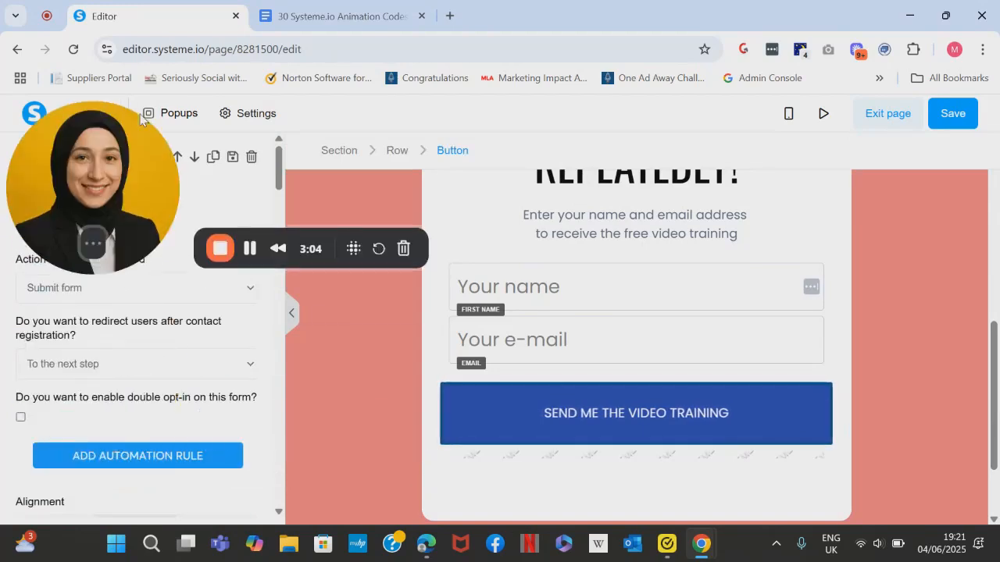
{"action": "left_click_drag", "start_coordinate": [279, 164], "coordinate": [289, 324]}
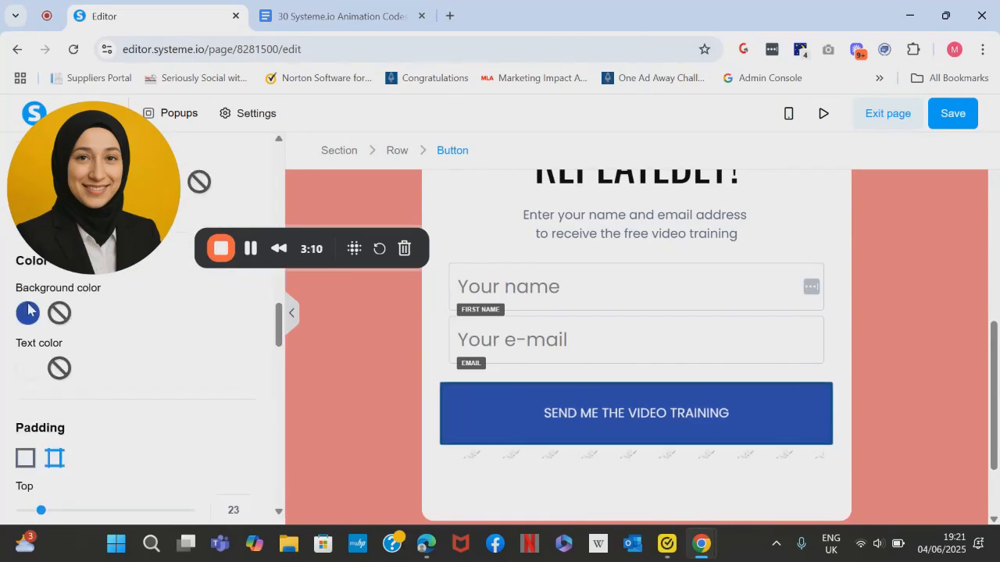
{"action": "left_click", "coordinate": [28, 313]}
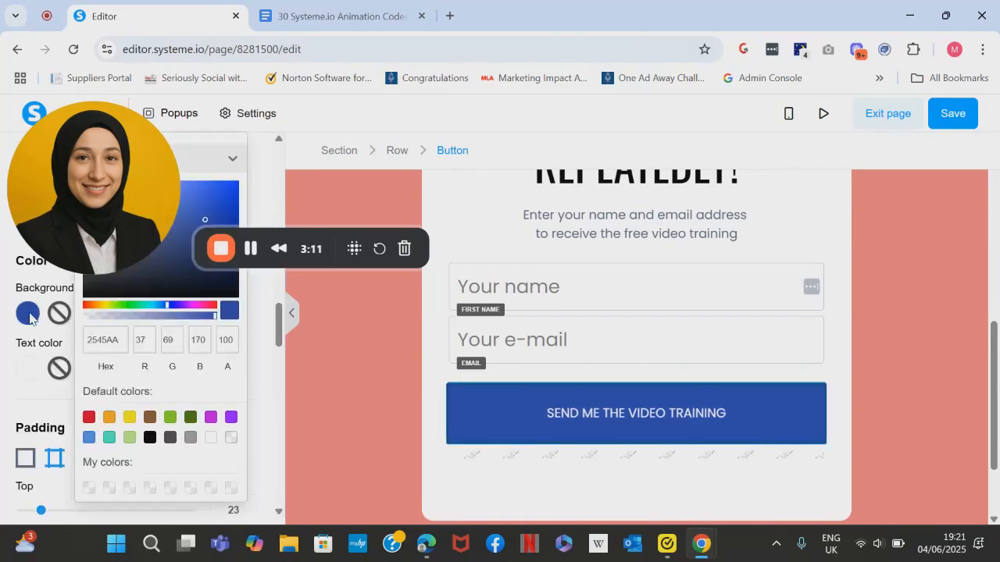
{"action": "left_click", "coordinate": [87, 417]}
{"action": "left_click", "coordinate": [474, 489]}
{"action": "left_click", "coordinate": [393, 440]}
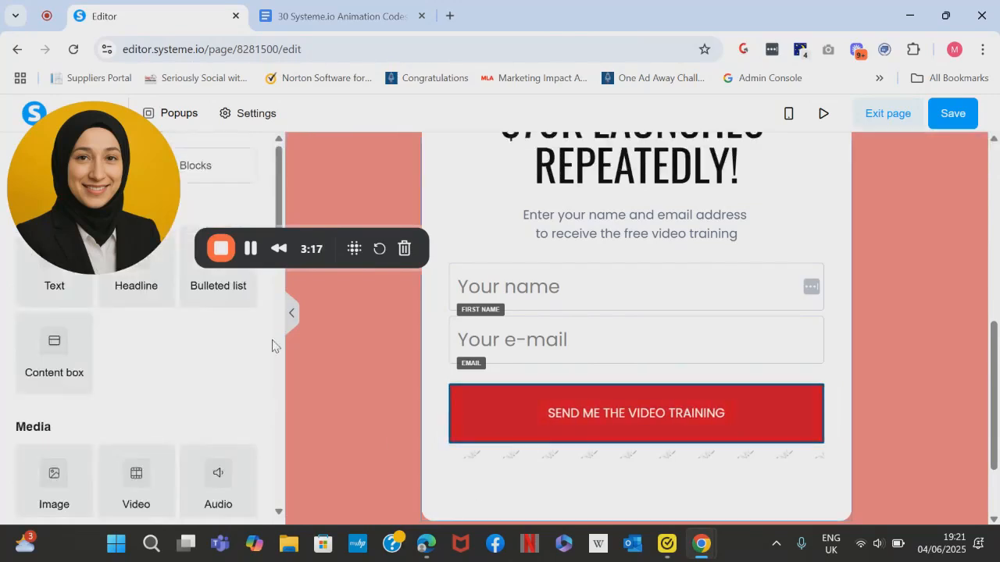
Look over the beginning of the 30 Systeme.io Animation Codes document and return to the page editor
{"action": "left_click_drag", "start_coordinate": [136, 234], "coordinate": [137, 479]}
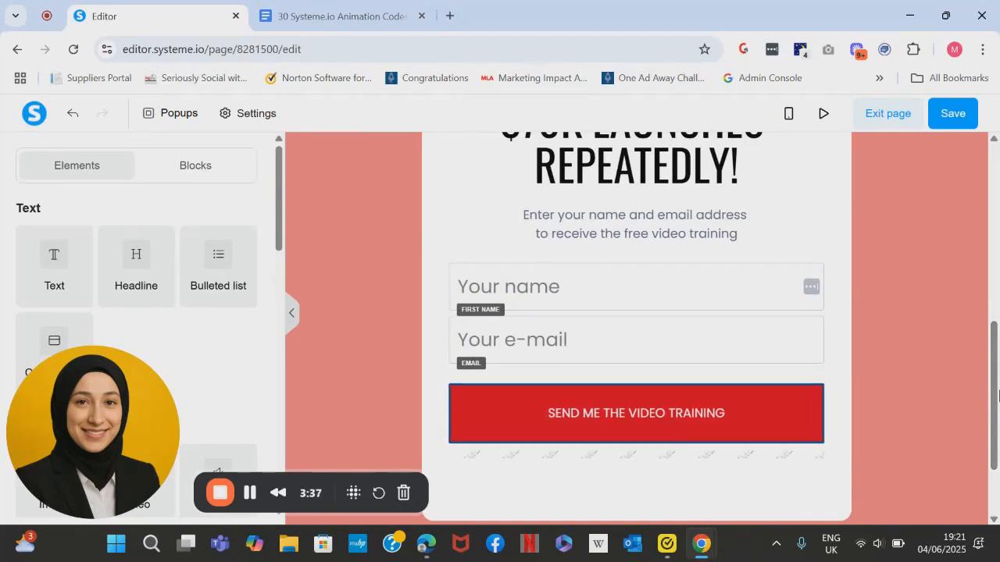
{"action": "left_click_drag", "start_coordinate": [998, 397], "coordinate": [995, 430]}
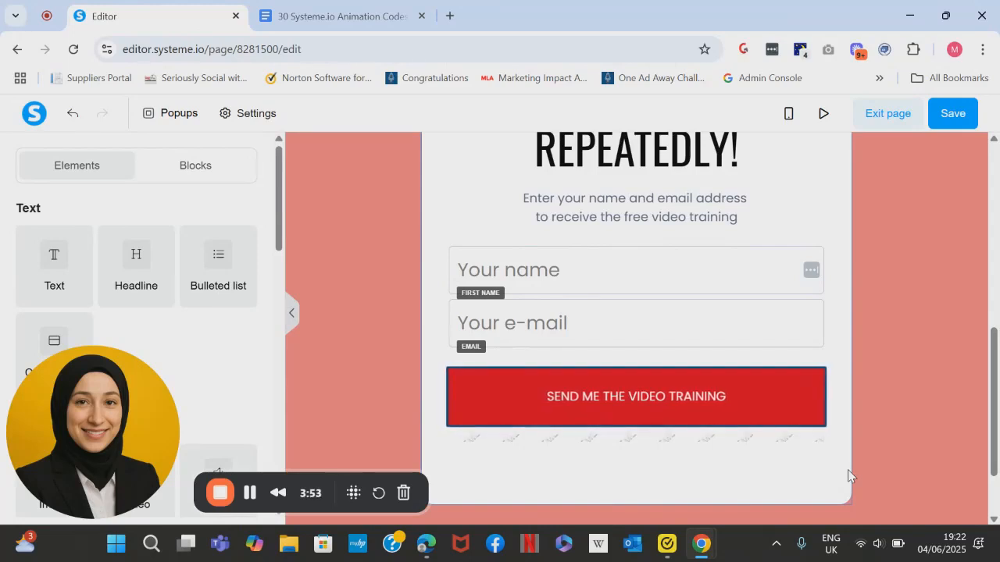
{"action": "left_click", "coordinate": [341, 26]}
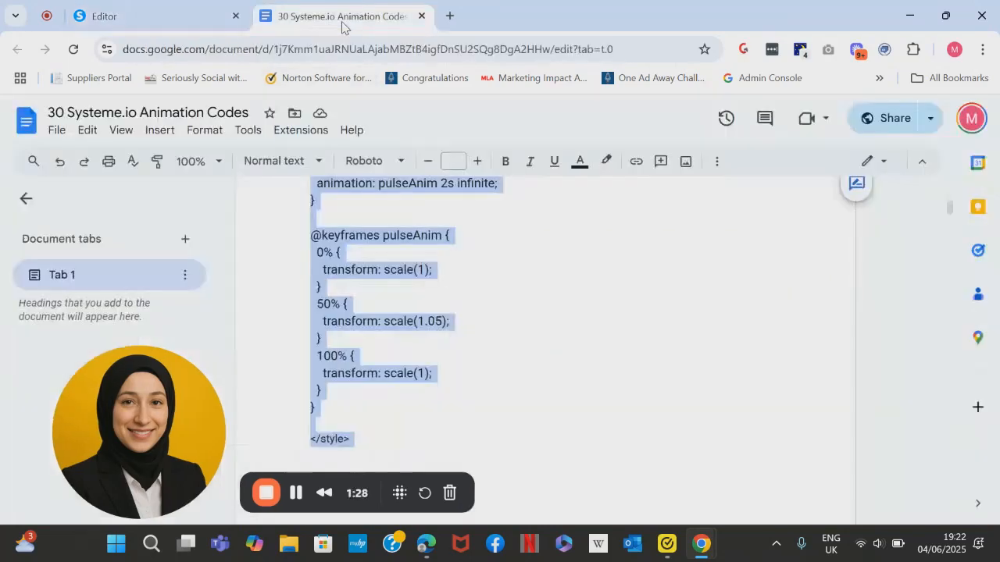
{"action": "left_click", "coordinate": [579, 327]}
{"action": "left_click_drag", "start_coordinate": [956, 212], "coordinate": [953, 190]}
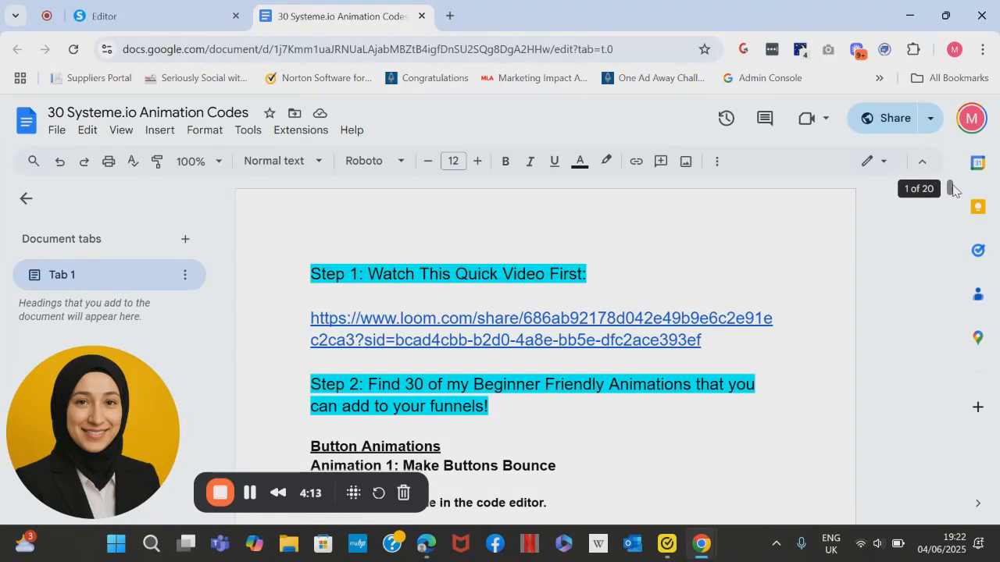
{"action": "left_click", "coordinate": [206, 12]}
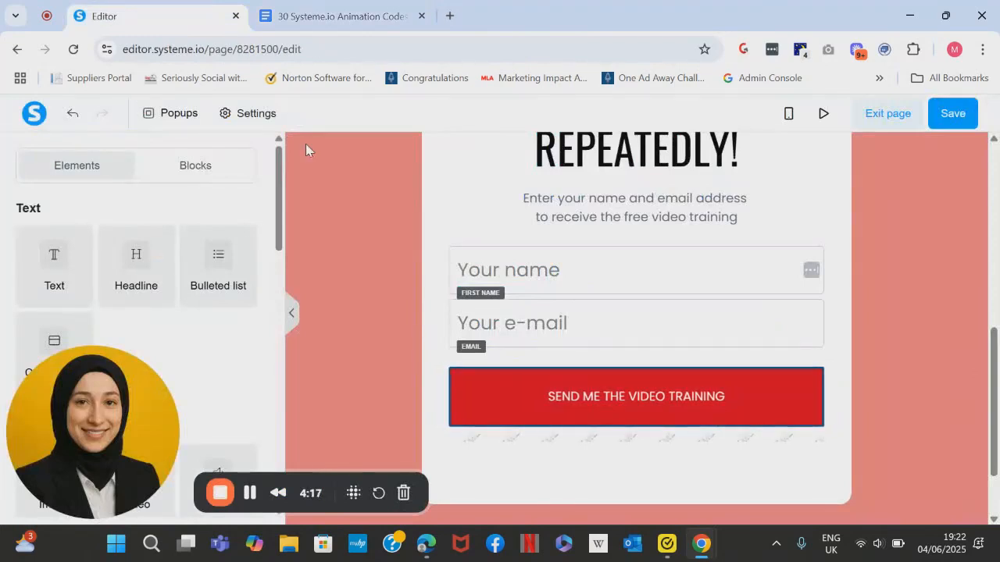